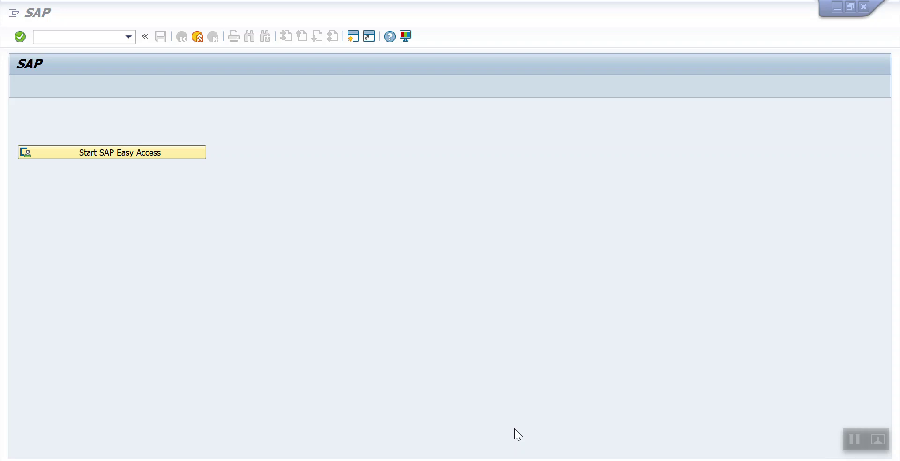
Leave the SAP start screen for the Book1 Excel workbook
key("alt+Tab")
key("alt+Tab")
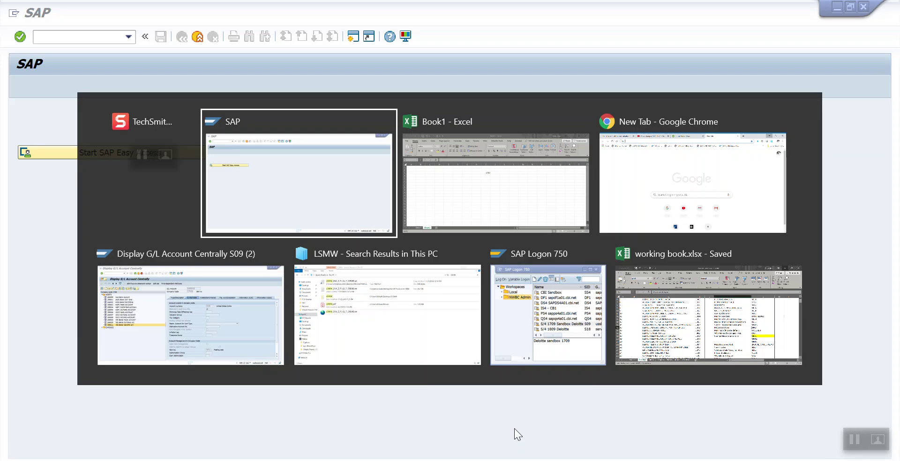
Check company code 1709 in cell I3 of Sheet2, then return to SAP
key("Left")
key("Left")
key("Up")
key("Up")
key("Right")
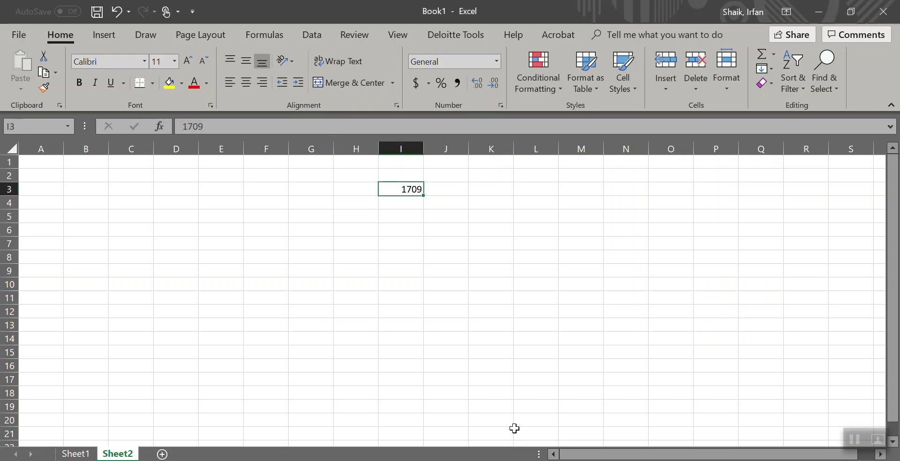
key("Down")
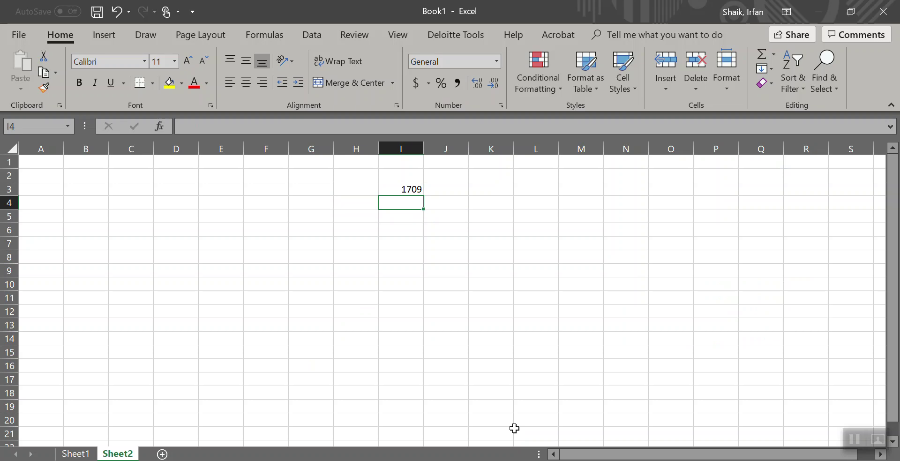
key("alt+Tab")
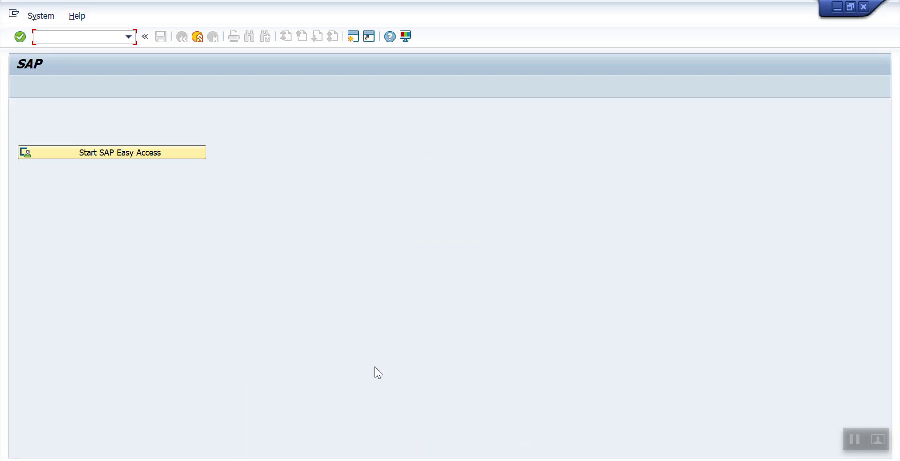
Open G/L account 400000 Comission Expenses from the EXPENSES folder in FS00 change mode
left_click(161, 153)
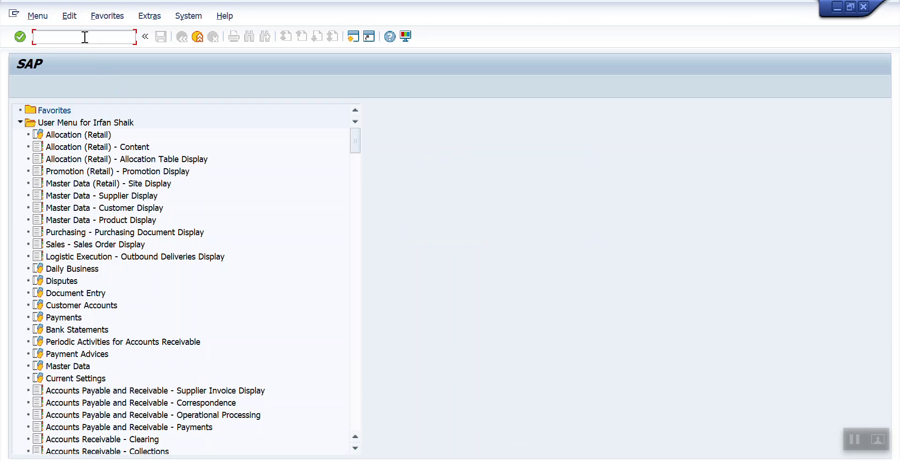
type("FS00")
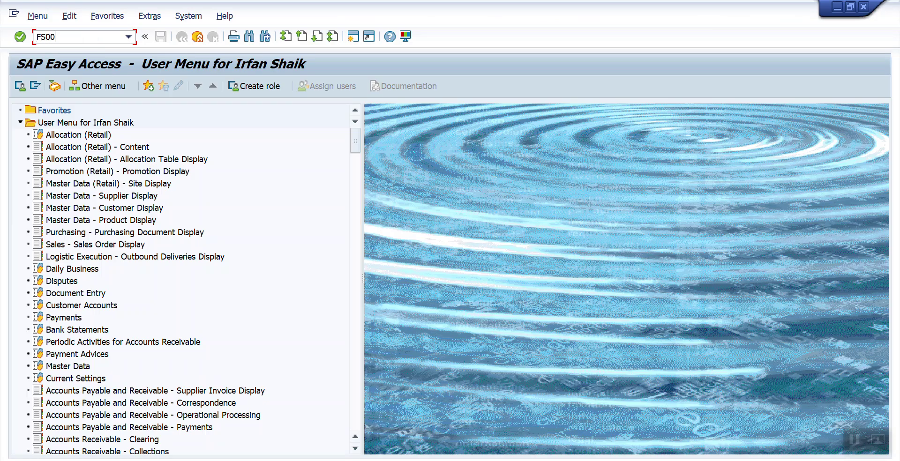
key("Return")
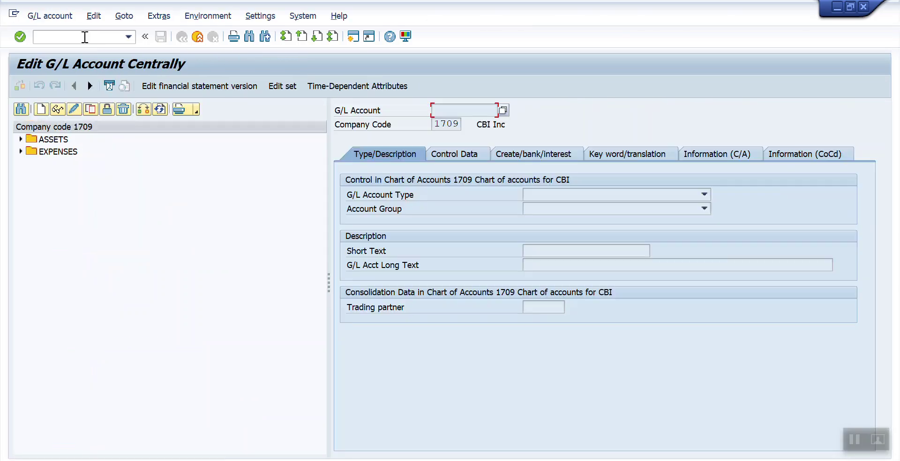
left_click(20, 151)
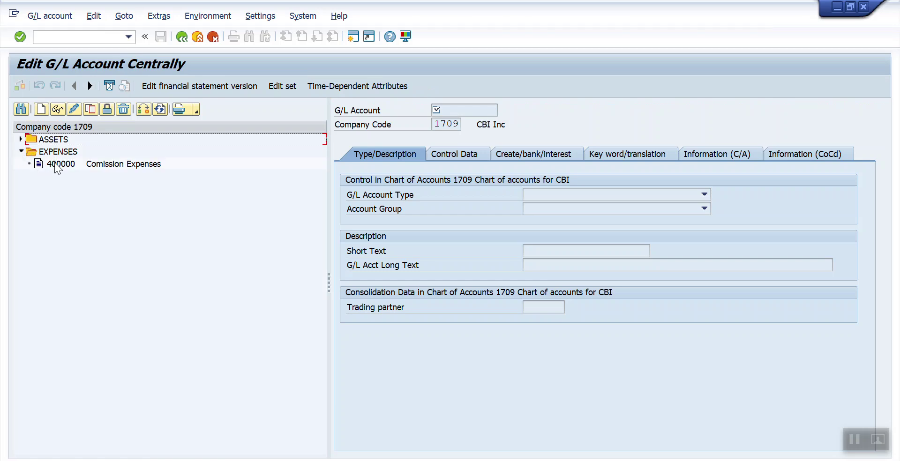
left_click(59, 165)
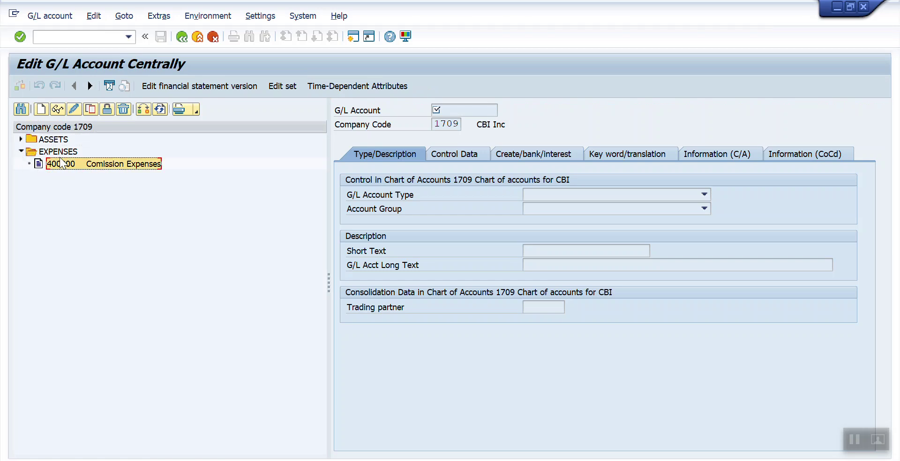
left_click(74, 109)
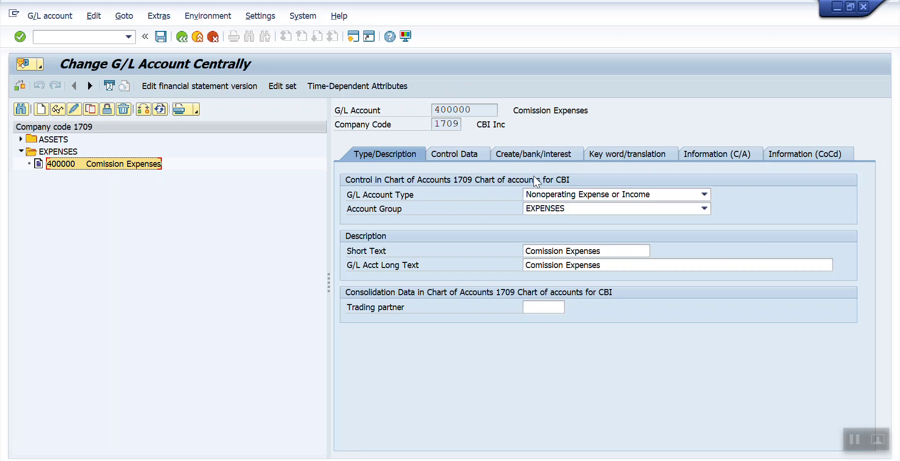
Set account 400000's field status group to G004 on the Create/bank/interest tab and save
left_click(542, 153)
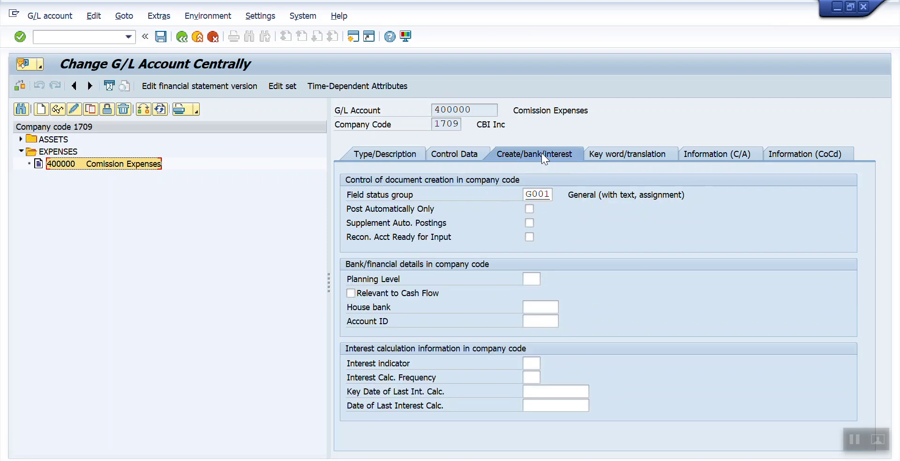
left_click(548, 190)
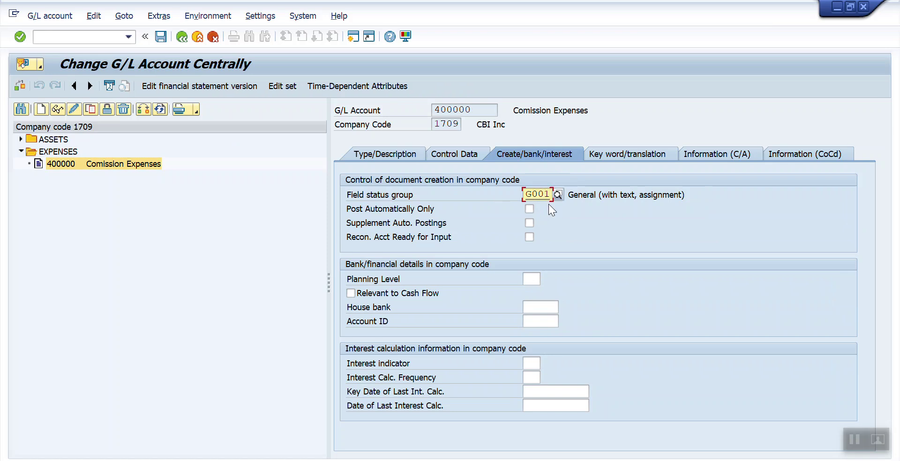
key("BackSpace")
type("4")
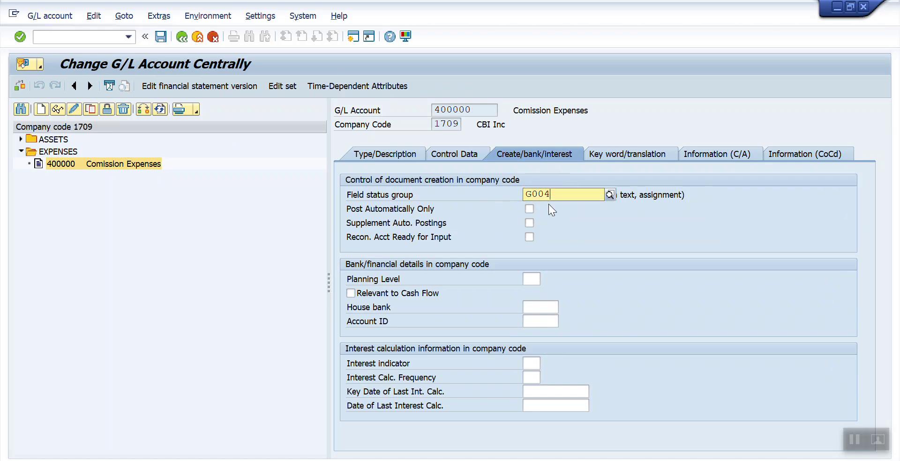
key("Return")
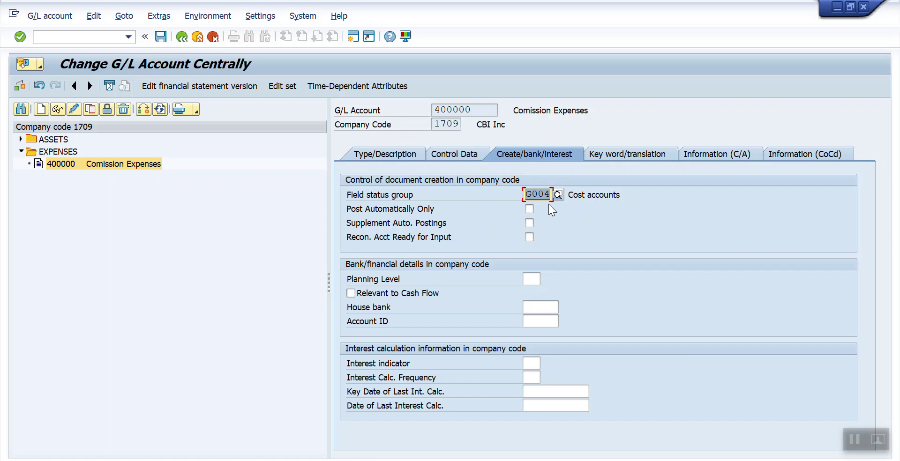
key("ctrl+s")
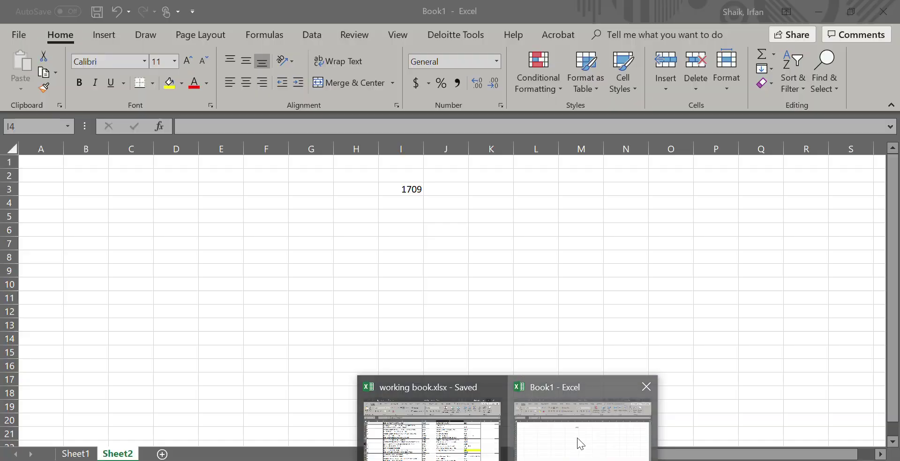
Bring the Book1 Excel workbook forward from the taskbar
left_click(578, 439)
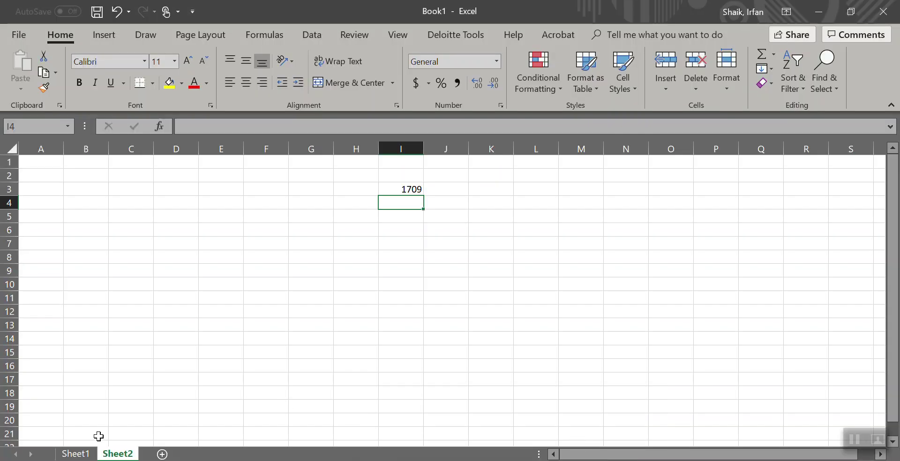
Copy account numbers 200000–200011 from Sheet1 cells I5:I16 and return to SAP
left_click(89, 454)
key("Left")
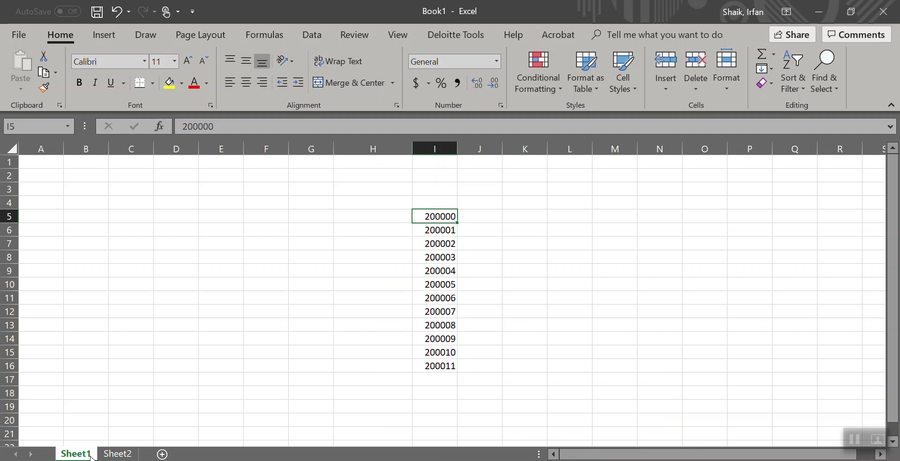
key("ctrl+shift+Down")
key("ctrl+c")
key("alt+Tab")
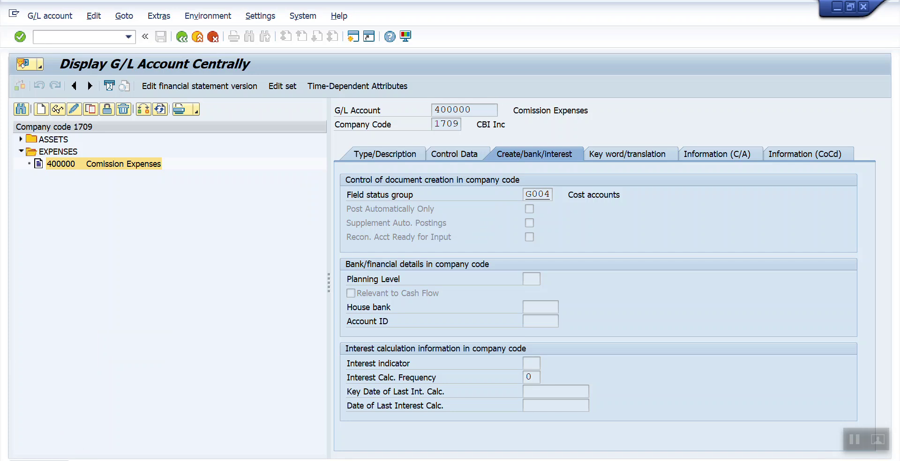
Start the SE16N table display with SKB1 as the table
key("F3")
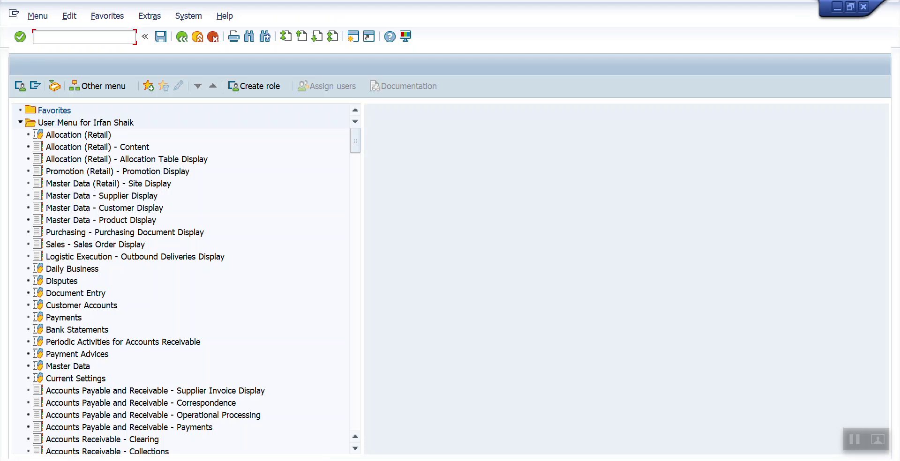
type("SE16N")
key("Return")
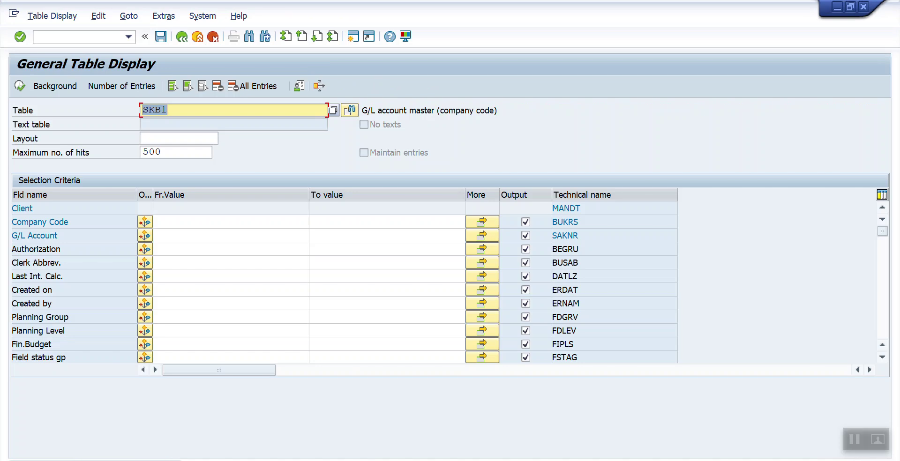
left_click(174, 110)
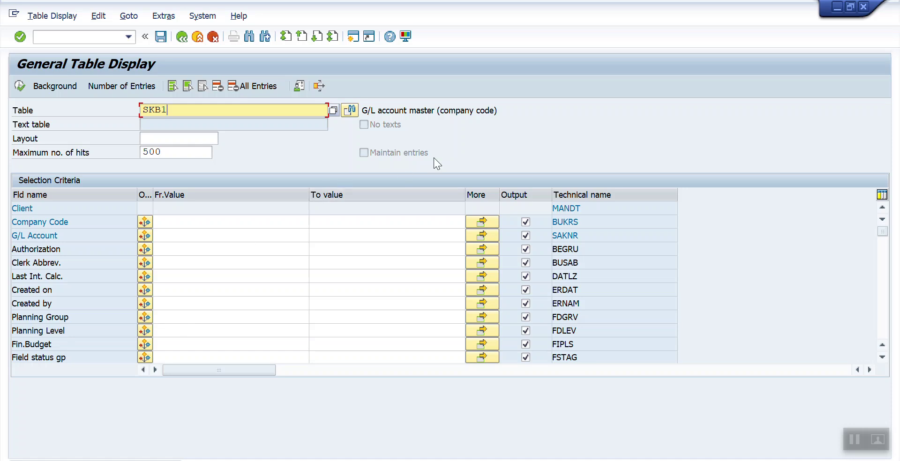
Filter SKB1 by company code 1709 and the pasted accounts, then execute the query
left_click(191, 226)
type("1709")
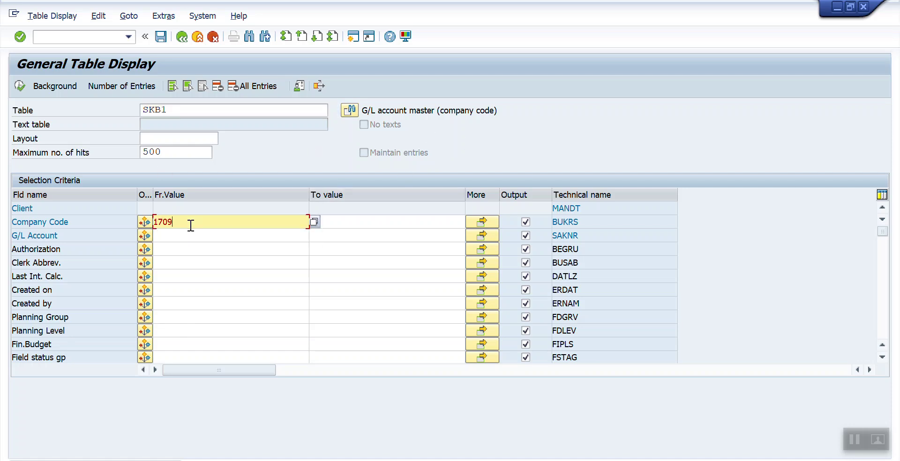
key("Down")
key("Tab")
key("Tab")
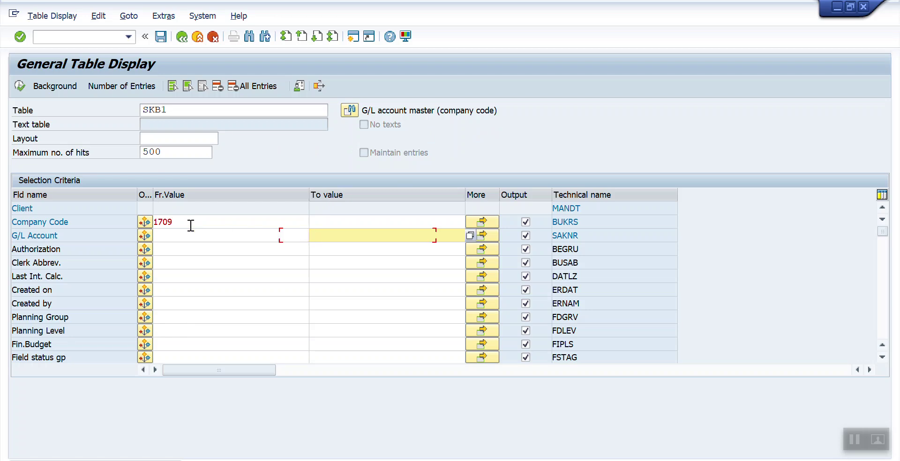
left_click(480, 236)
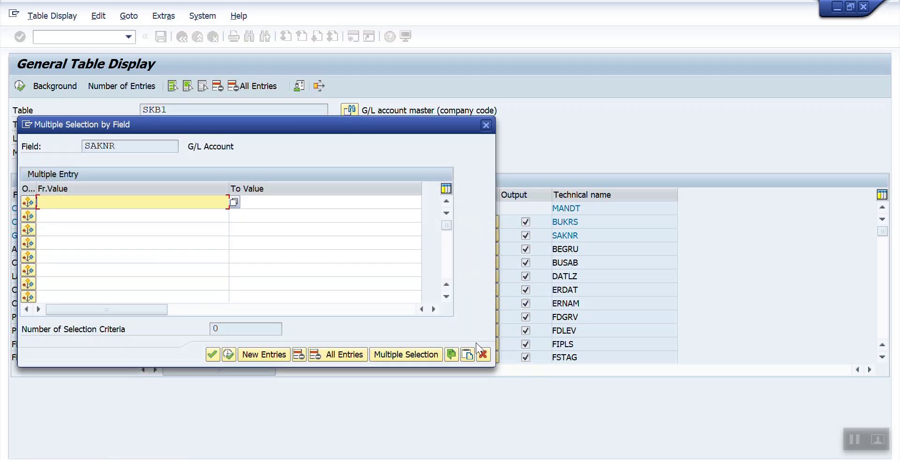
left_click(470, 357)
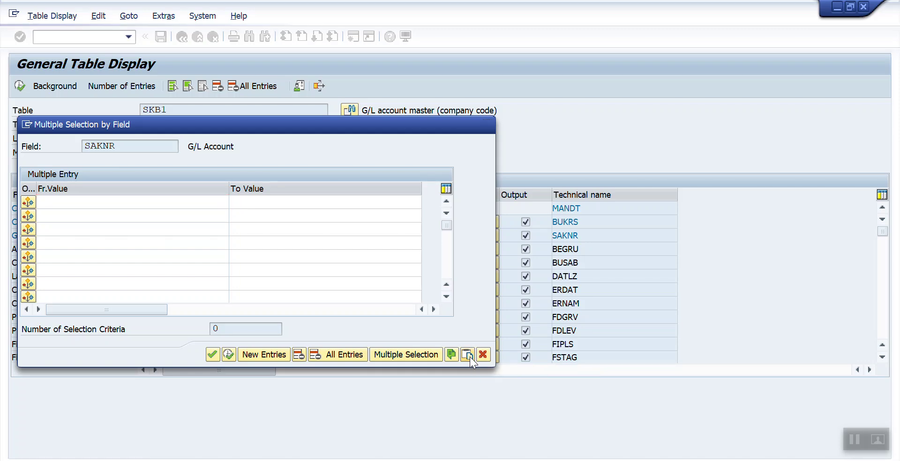
left_click(228, 355)
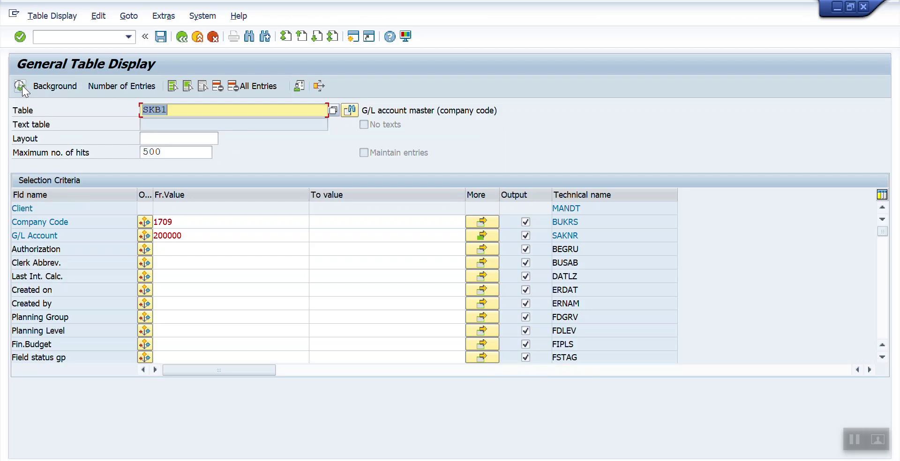
left_click(20, 85)
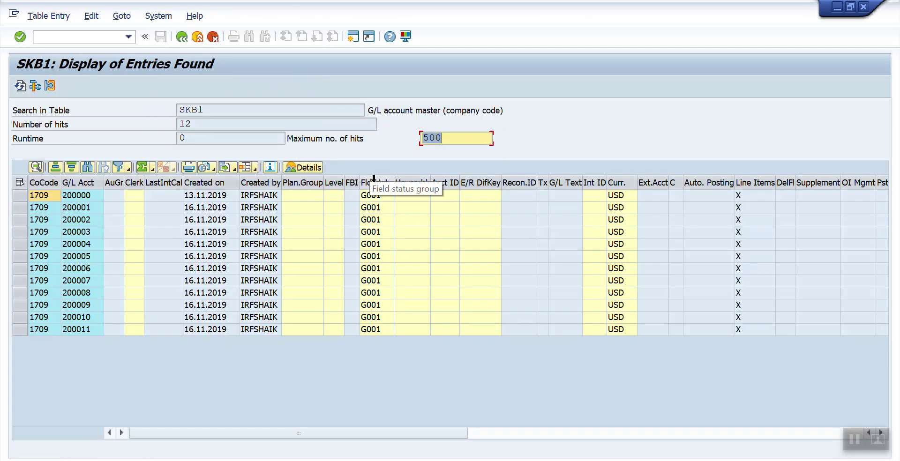
Select the Fld stat. column showing G001 for all 12 accounts, then bring up the window switcher
left_click(381, 183)
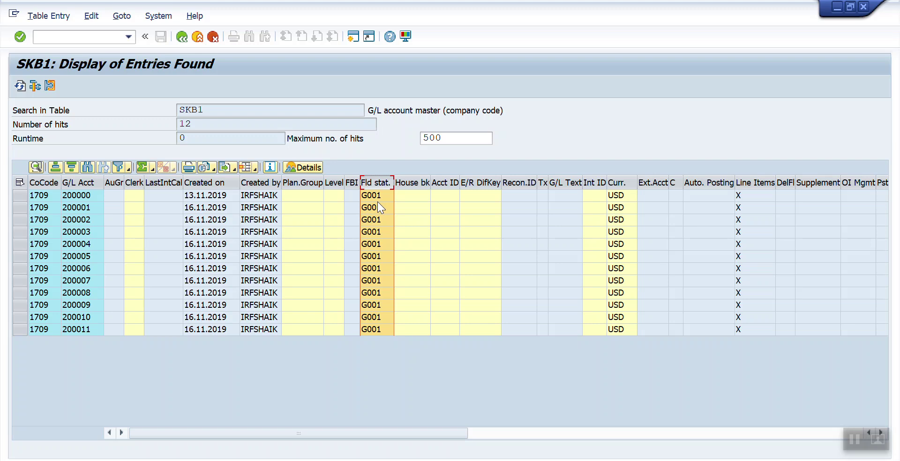
key("alt+Tab")
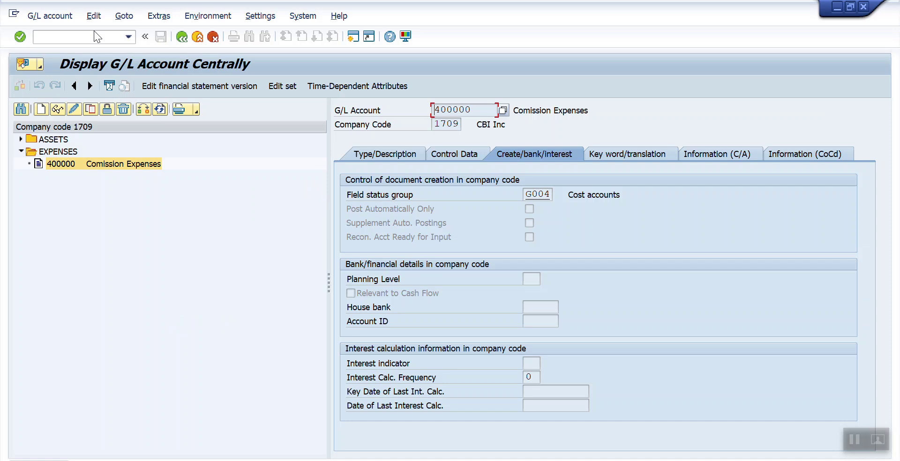
Start the MASS mass maintenance transaction via /N
left_click(78, 33)
type("/N")
key("Return")
type("MASS")
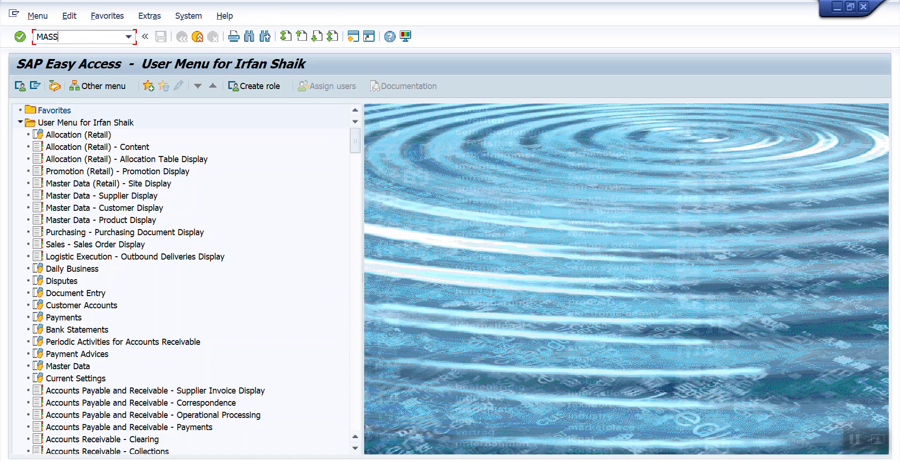
key("Return")
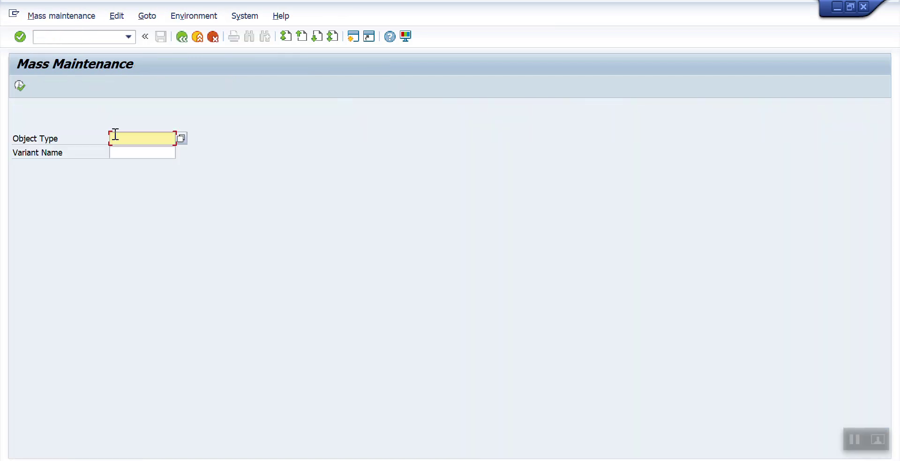
Choose object type BUS3006 G/L Account from the list and execute
left_click(181, 141)
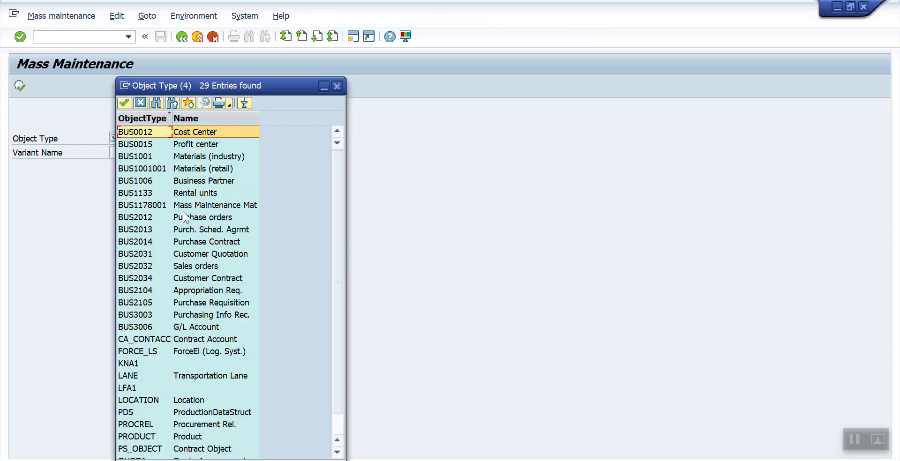
key("Down")
key("Down")
key("Down")
key("Down")
key("Down")
key("Down")
key("Down")
key("Down")
key("Down")
key("Down")
key("Down")
key("Down")
key("Down")
key("Down")
key("Down")
key("Down")
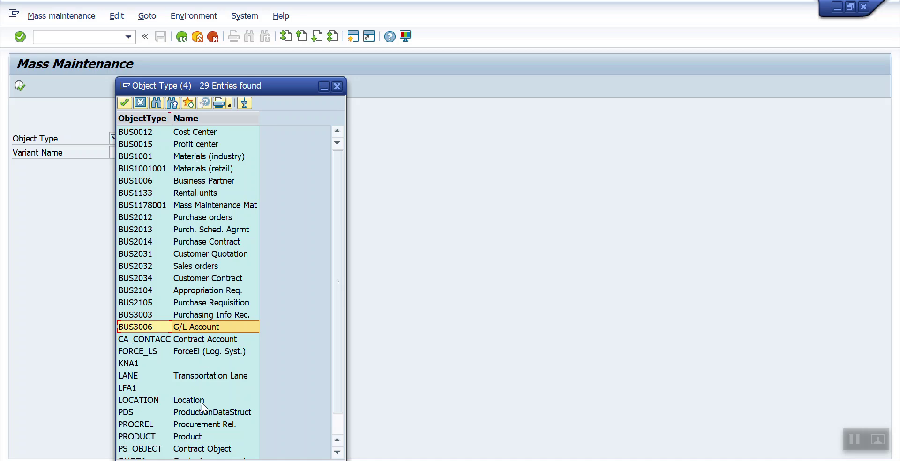
double_click(149, 328)
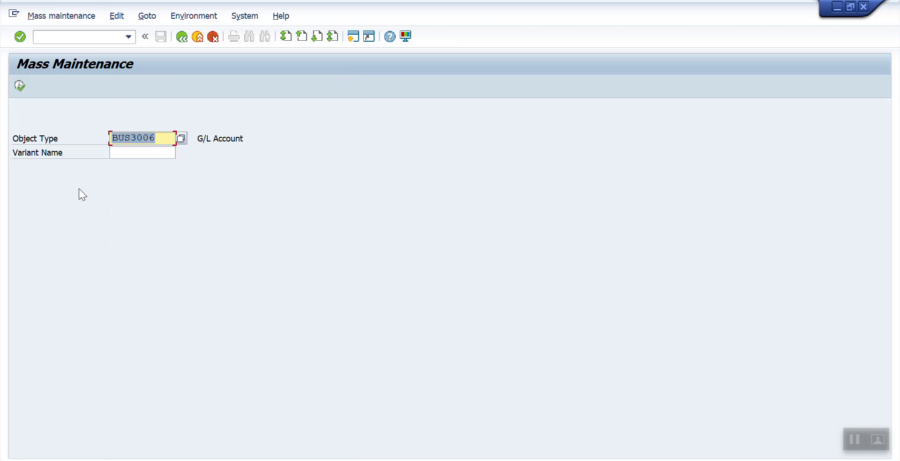
left_click(20, 86)
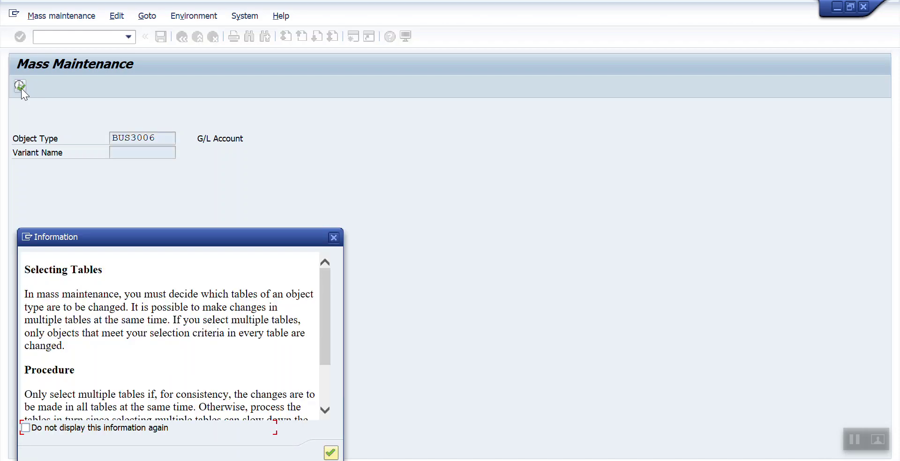
Permanently dismiss the information note, select table SKB1, and show its changeable fields
left_click(43, 429)
left_click(331, 453)
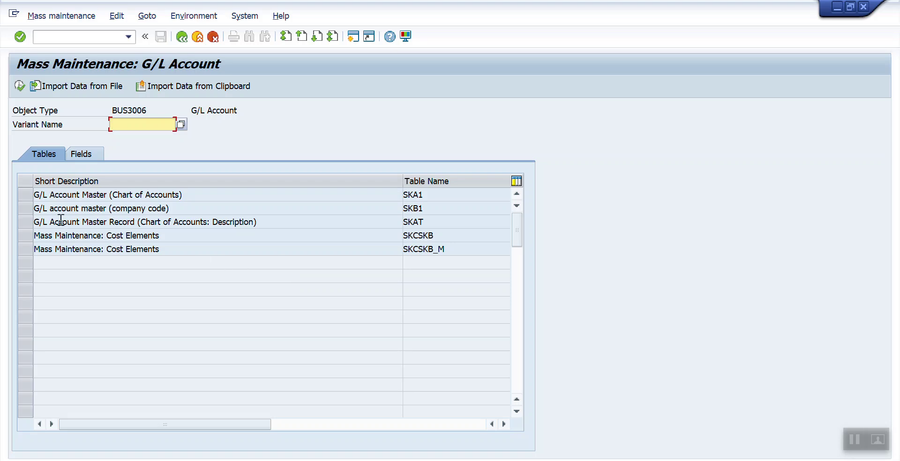
left_click(28, 212)
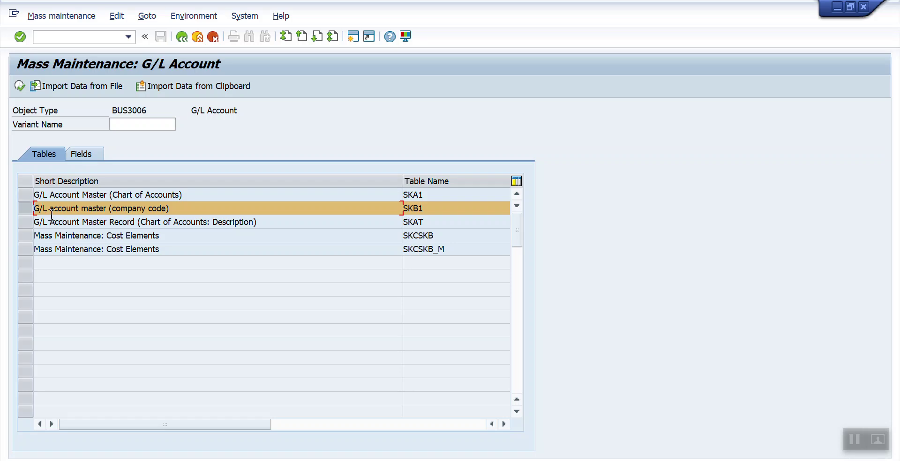
left_click(85, 155)
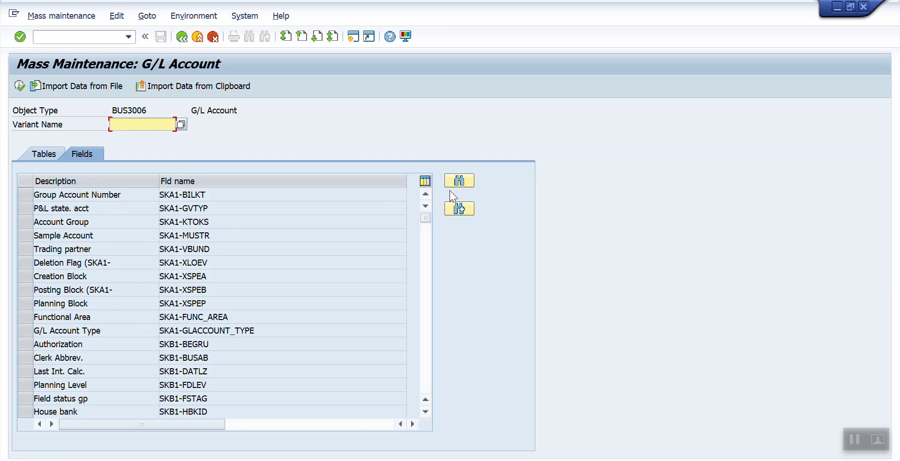
Search the field list for FSTAG, select Field status gp (SKB1-FSTAG), and execute
left_click(462, 182)
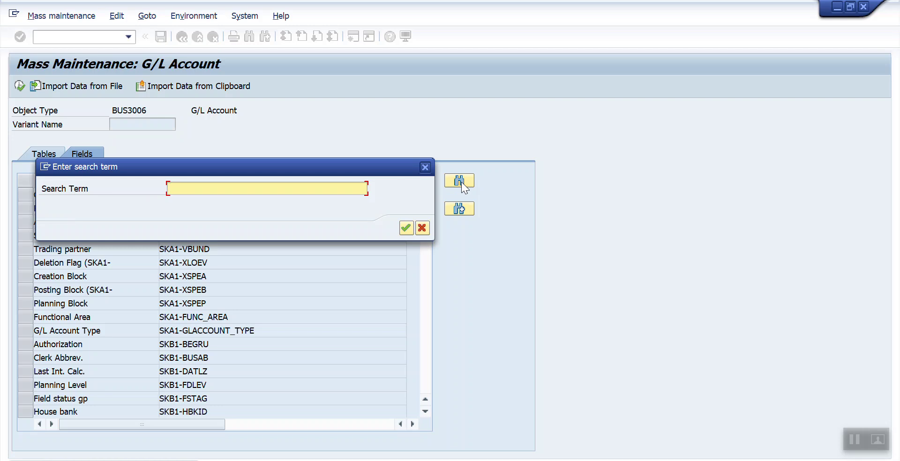
key("Down")
key("Down")
key("Return")
key("Return")
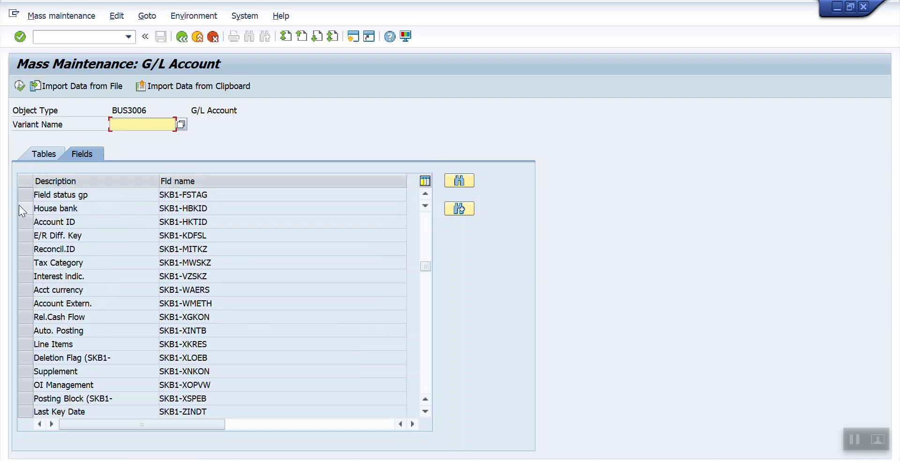
left_click(21, 199)
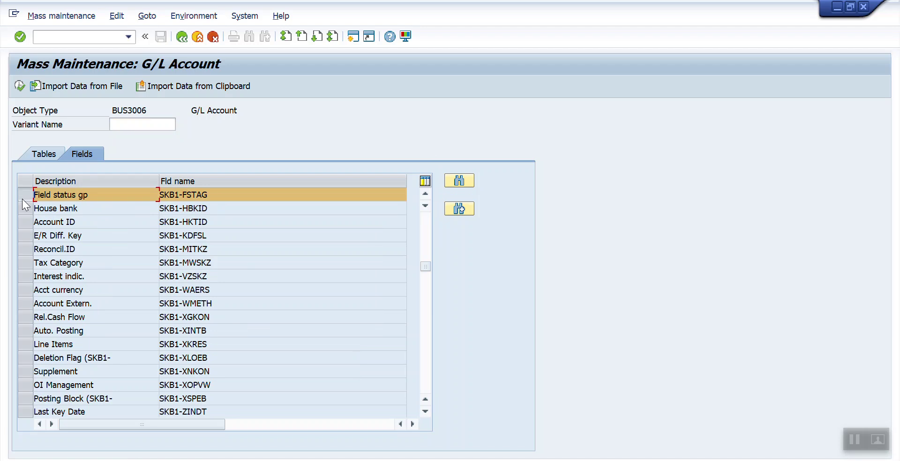
left_click(21, 87)
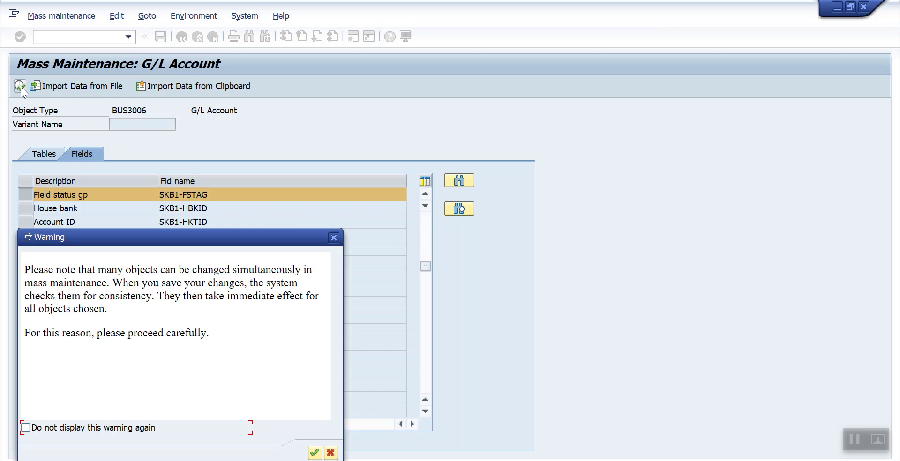
Acknowledge the mass-maintenance warning and enter company code 1709 as a criterion
key("Return")
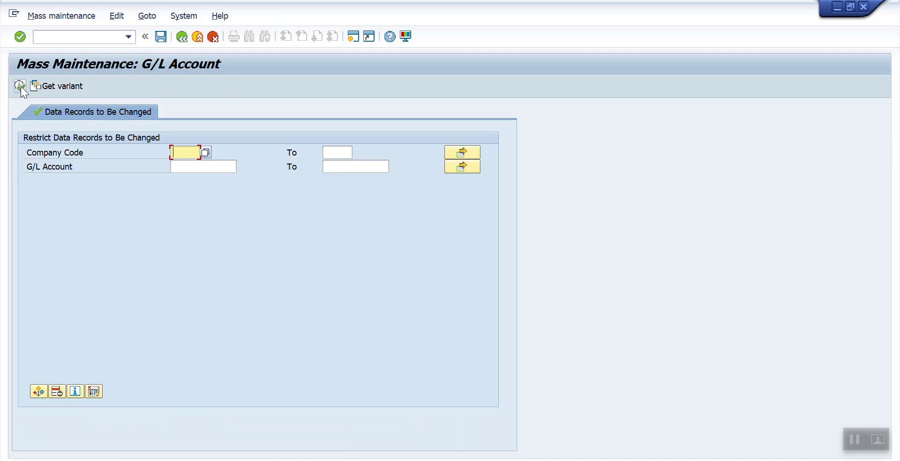
type("1709")
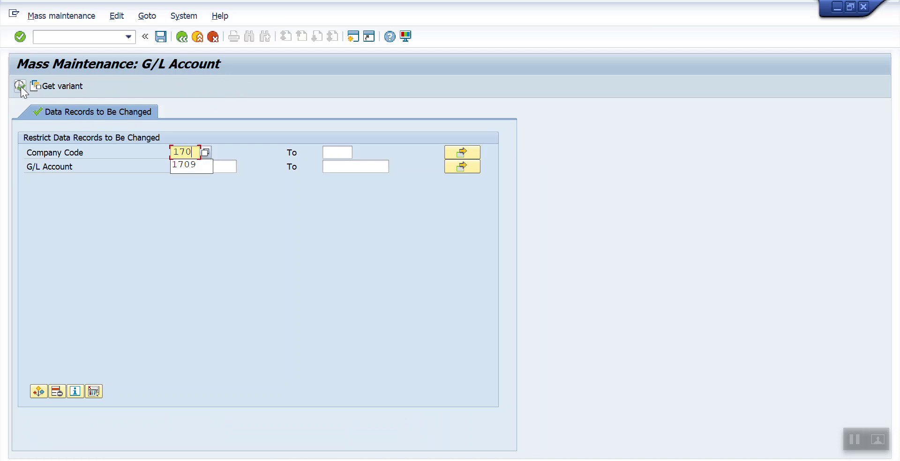
left_click(184, 165)
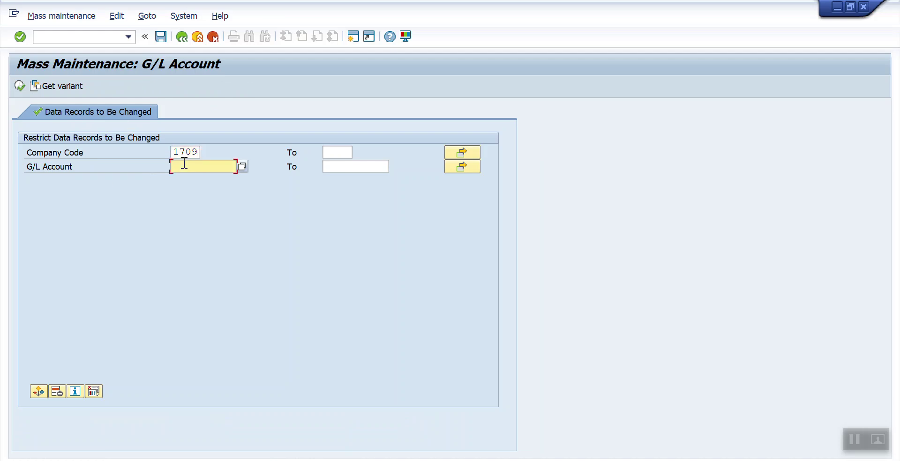
Paste G/L accounts 200000–200011 from Excel into multiple selection and load them
left_click(457, 164)
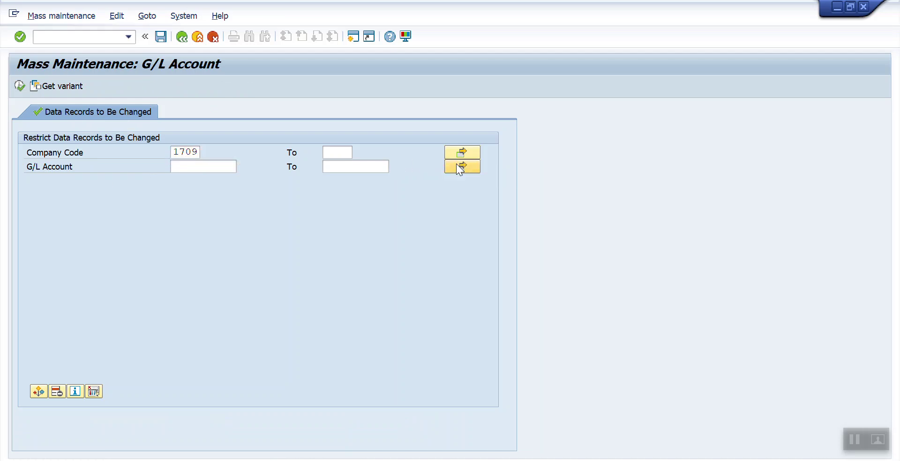
key("alt+Tab")
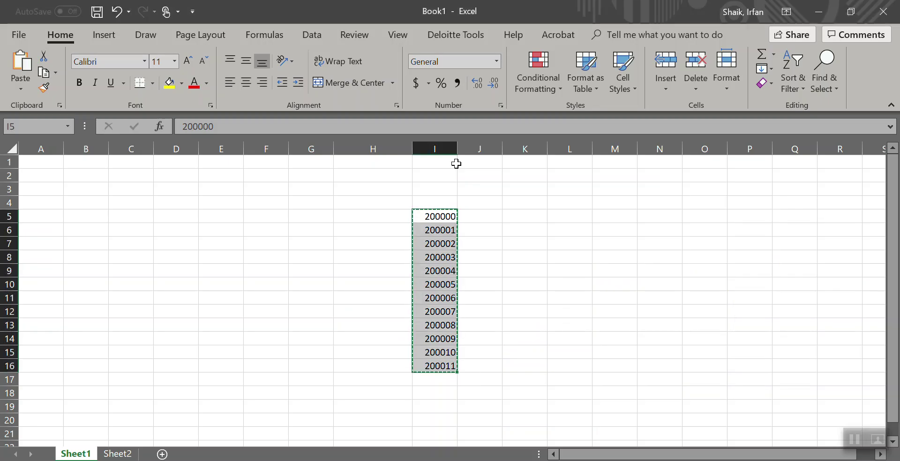
key("alt+Tab")
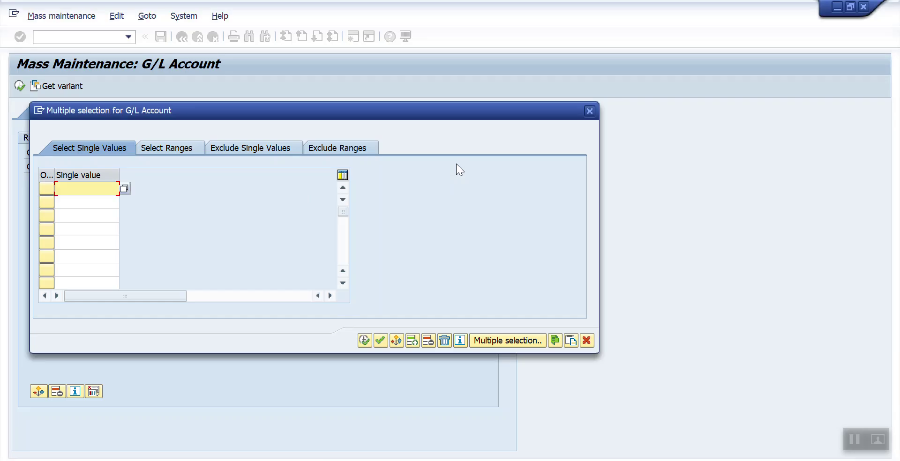
left_click(572, 342)
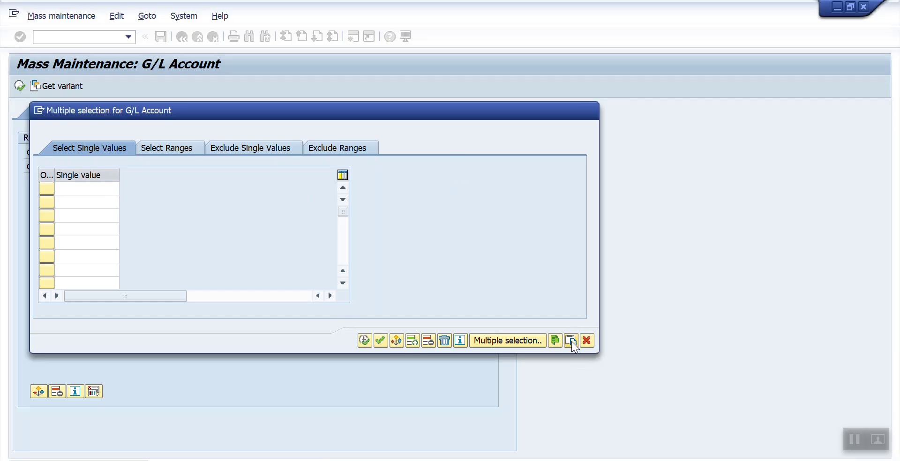
left_click(364, 341)
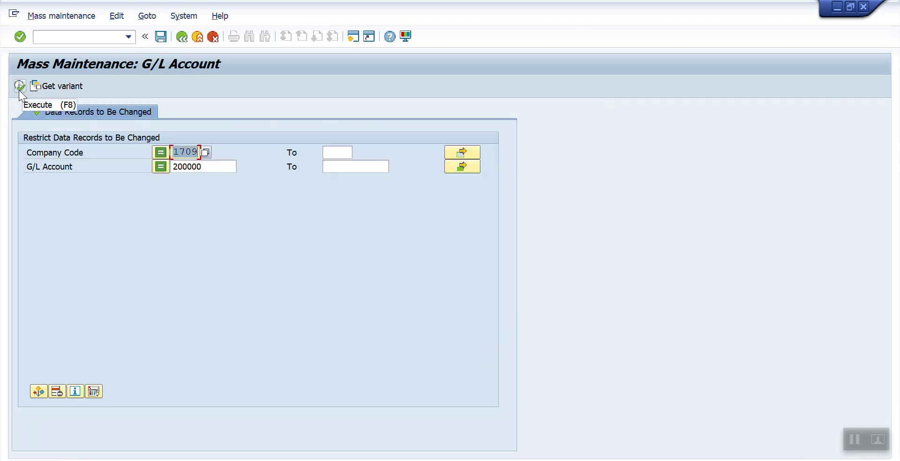
left_click(19, 90)
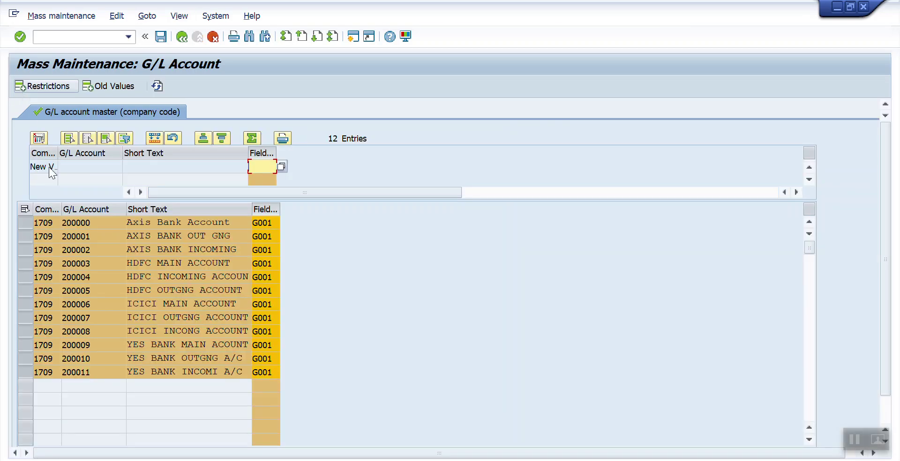
Select and then clear the Company Code, G/L Account, Short Text and field status columns
left_click(45, 210)
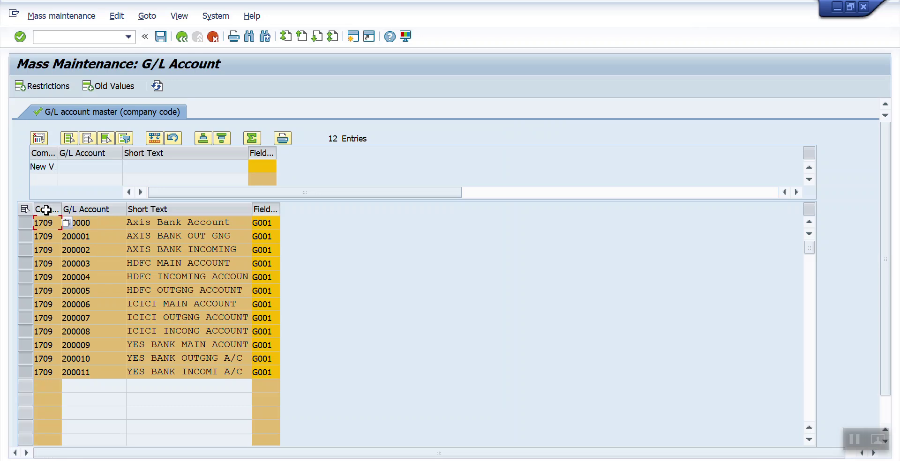
left_click(94, 209, "ctrl")
left_click(159, 209, "ctrl")
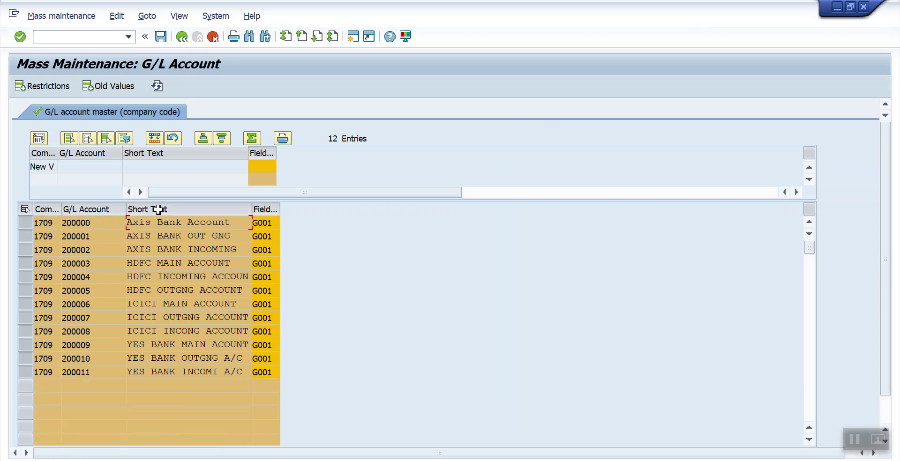
left_click(264, 210, "ctrl")
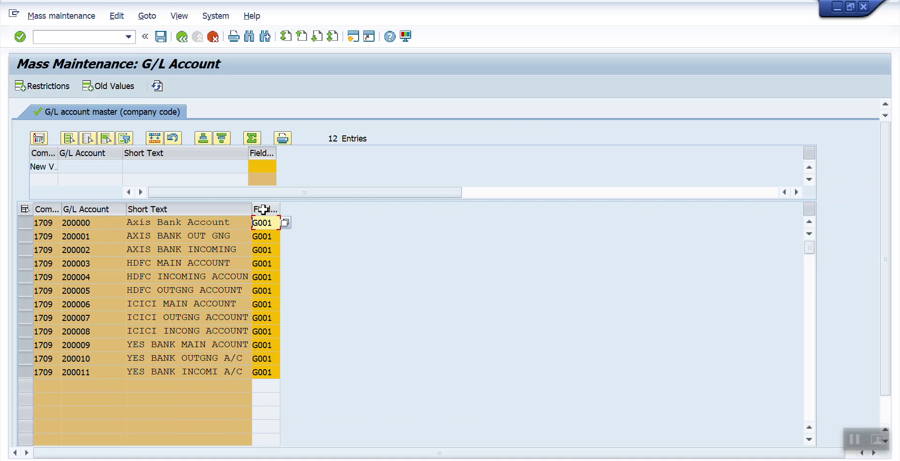
left_click(207, 210, "ctrl")
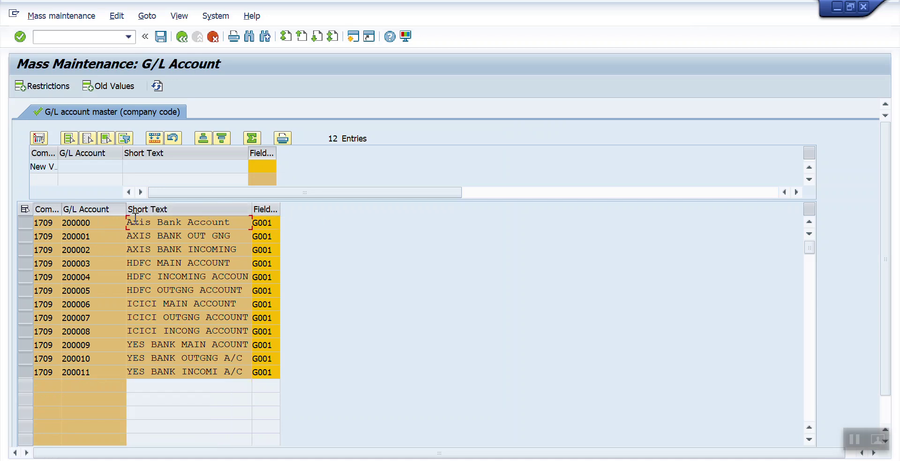
left_click(85, 209, "ctrl")
left_click(46, 210, "ctrl")
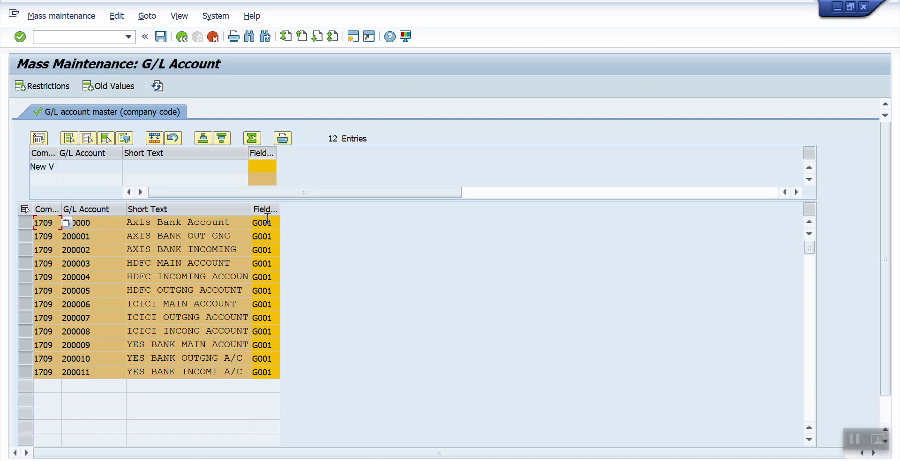
Enter G005 as the new field status value and apply it to all 12 accounts
left_click(260, 166)
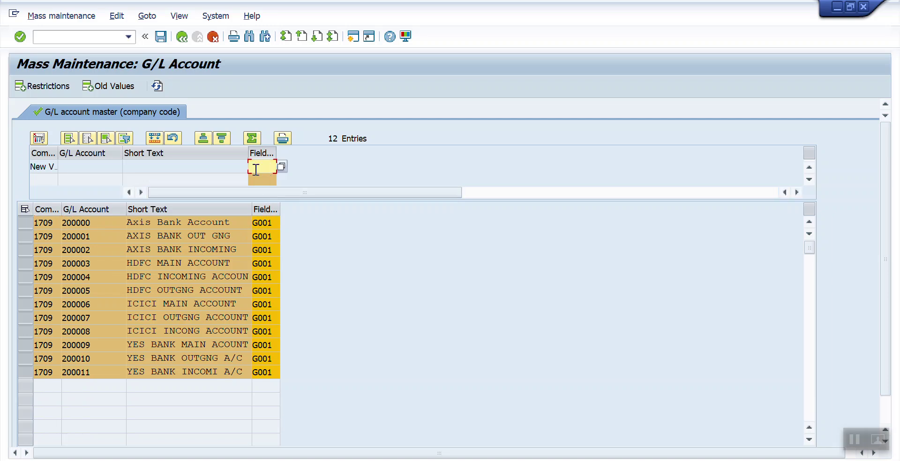
type("G005")
left_click(155, 139)
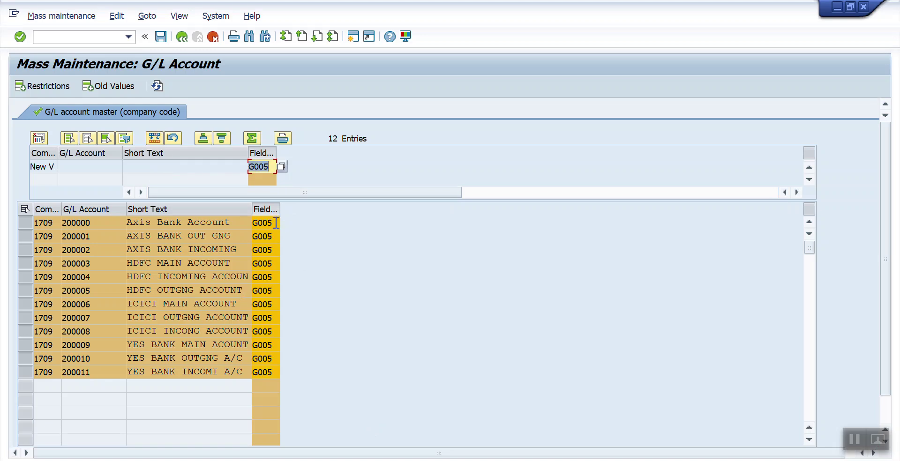
Save the G005 mass change, confirm the warning, and enter transaction /NSE16
left_click(160, 37)
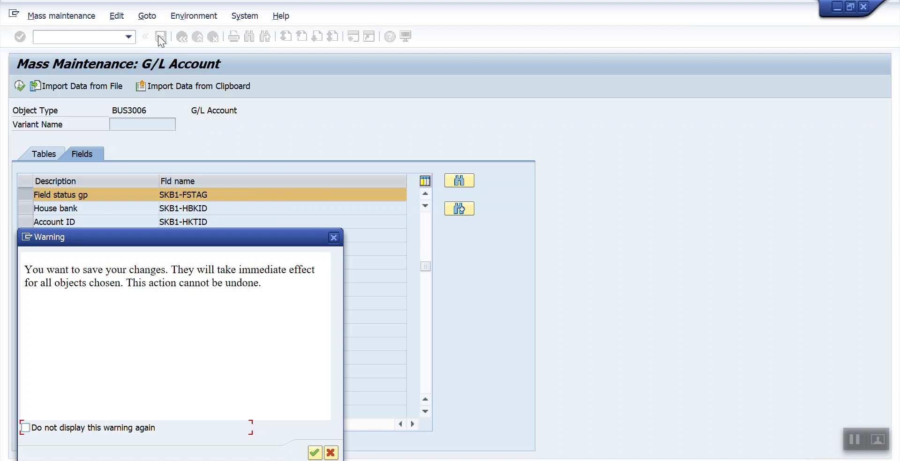
key("Return")
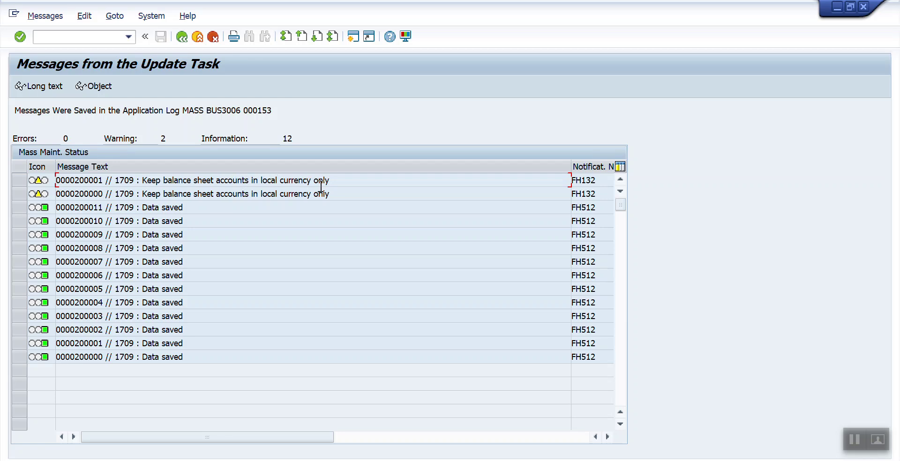
left_click(83, 37)
type("/NSE16")
Open the table display for SKB1 and enter company code 1709
key("Return")
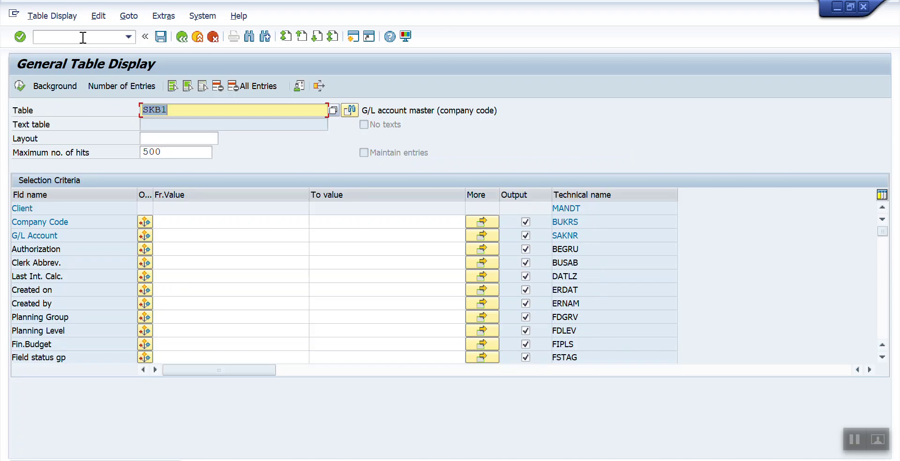
left_click(167, 223)
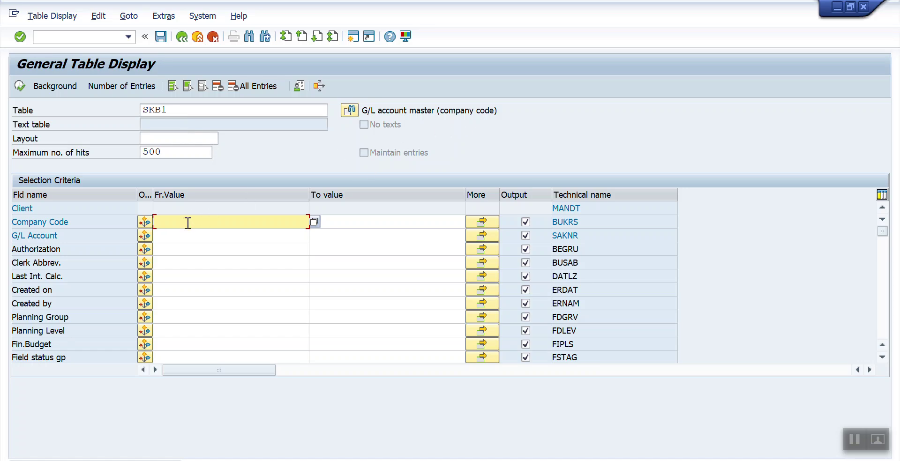
type("1709")
key("Down")
key("Tab")
key("Tab")
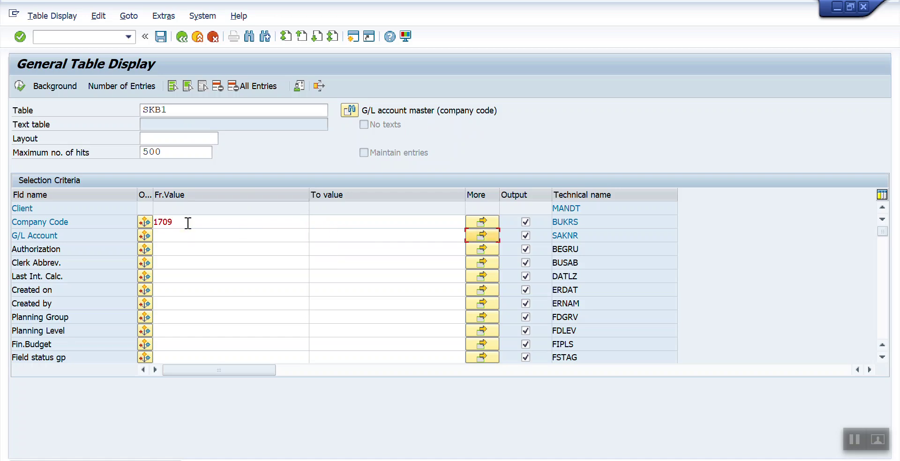
Paste accounts 200000–200011 from Excel into multiple selection and run the SKB1 query
left_click(476, 235)
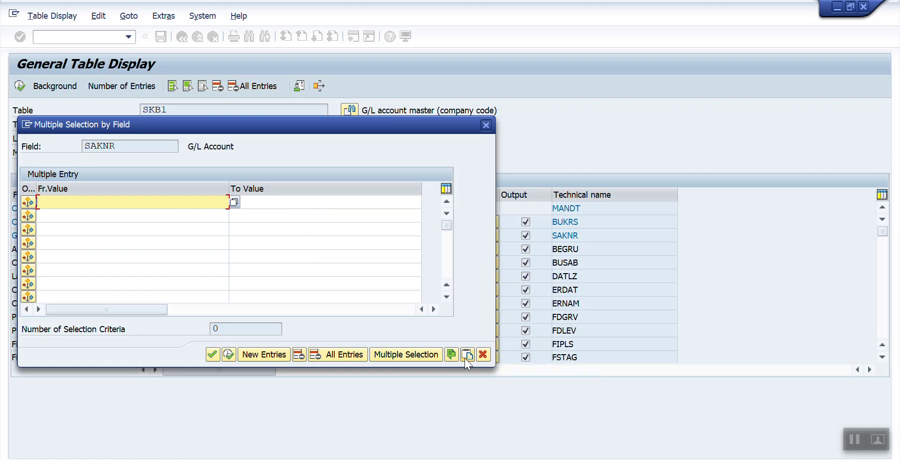
key("alt+Tab")
key("ctrl+c")
key("alt+Tab")
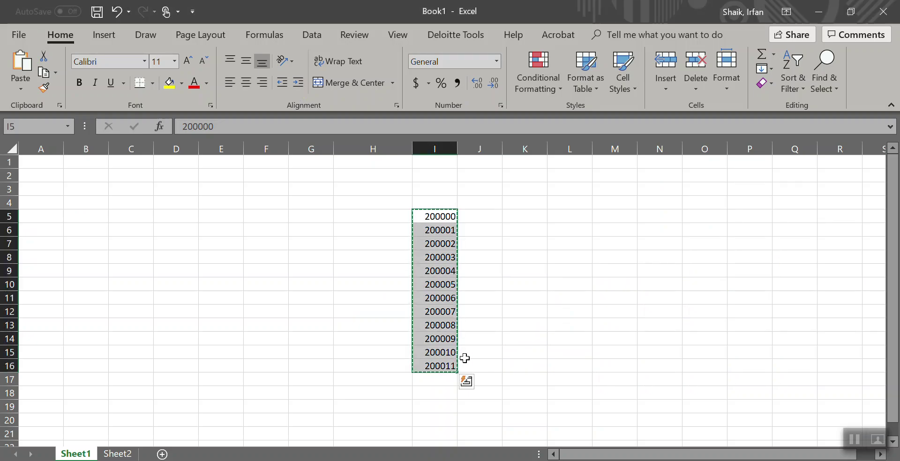
left_click(467, 356)
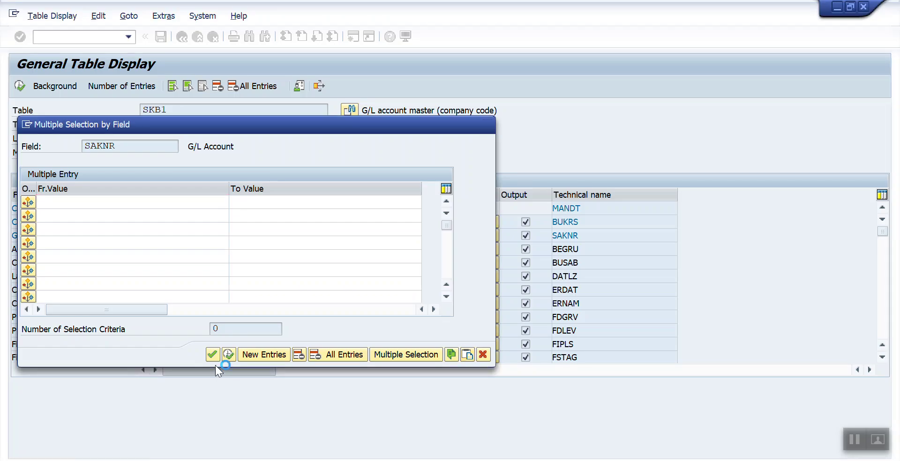
left_click(229, 355)
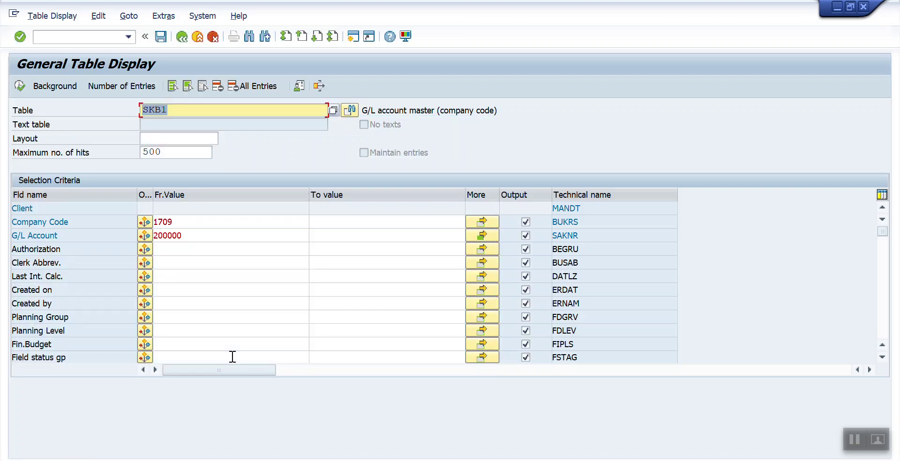
left_click(20, 86)
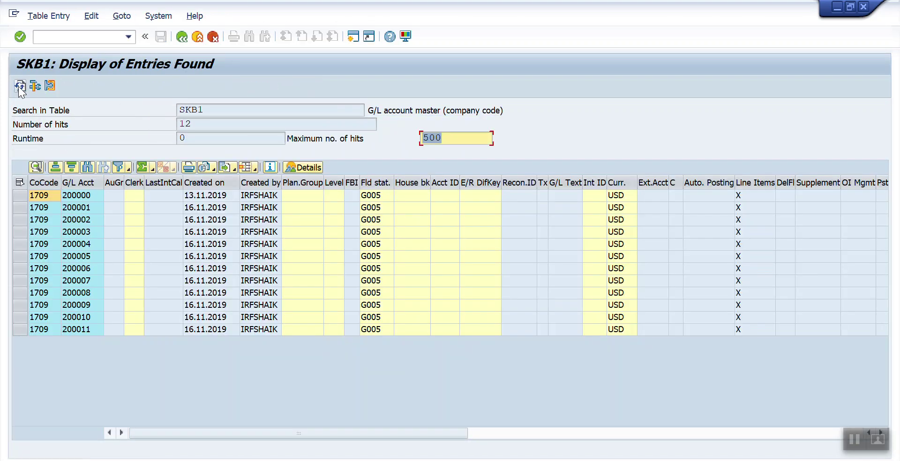
Check the field status column shows G005, then switch to the central G/L account window
left_click(382, 183)
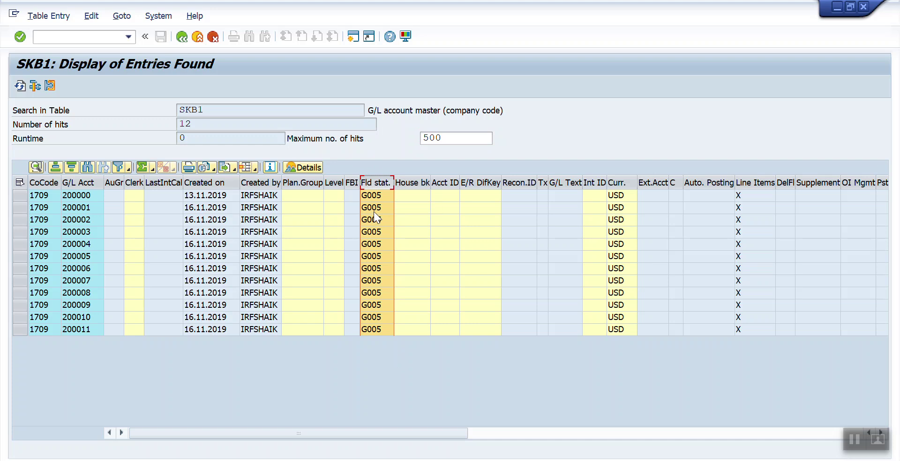
key("alt+Tab")
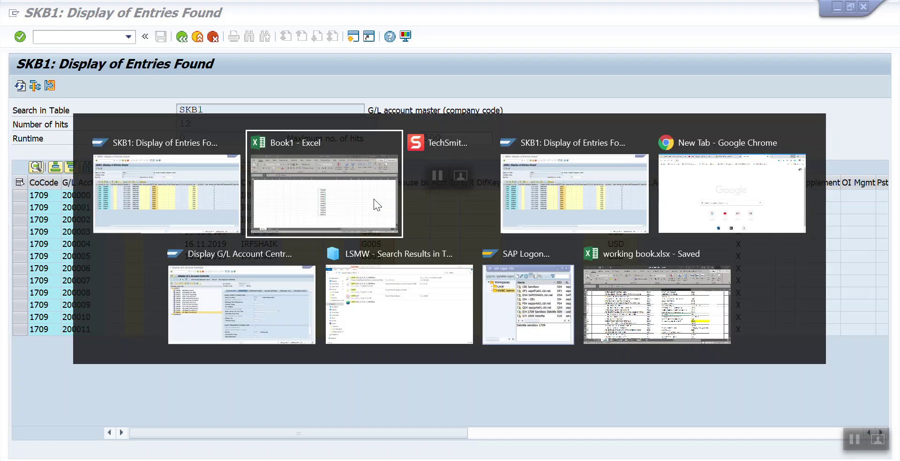
key("Down")
key("Left")
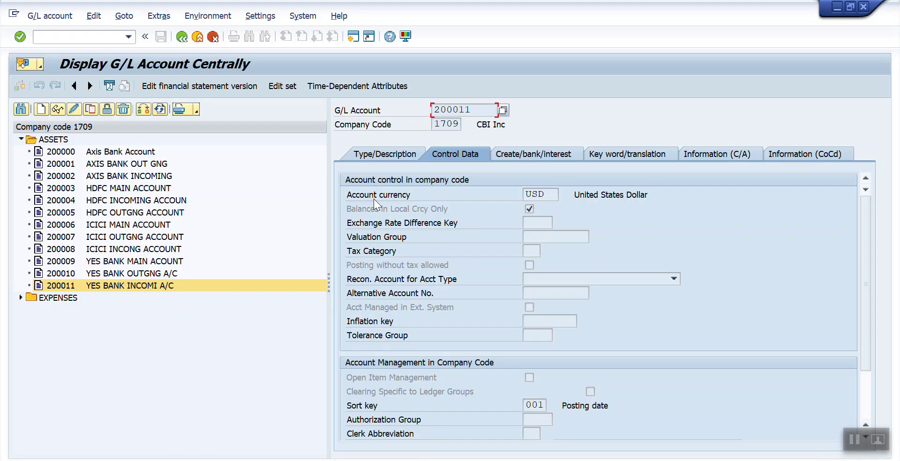
Display account 200000 Axis Bank Account and its bank/interest settings
left_click(70, 153)
right_click(70, 154)
left_click(78, 167)
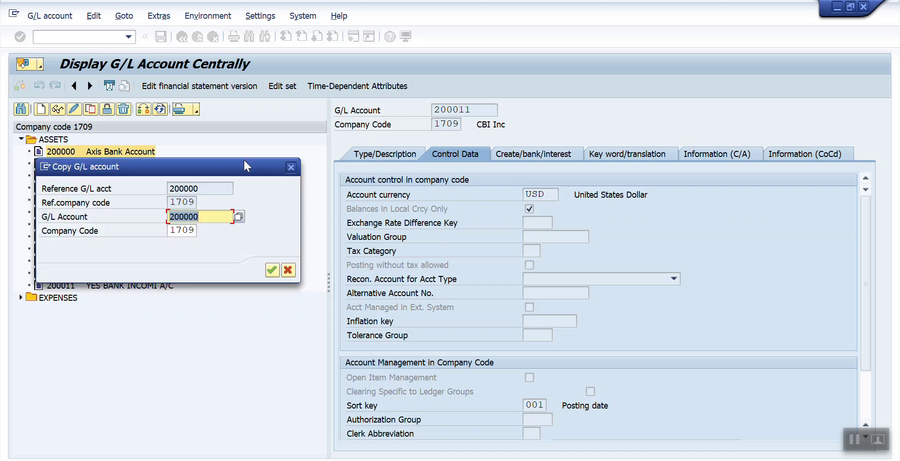
left_click(291, 170)
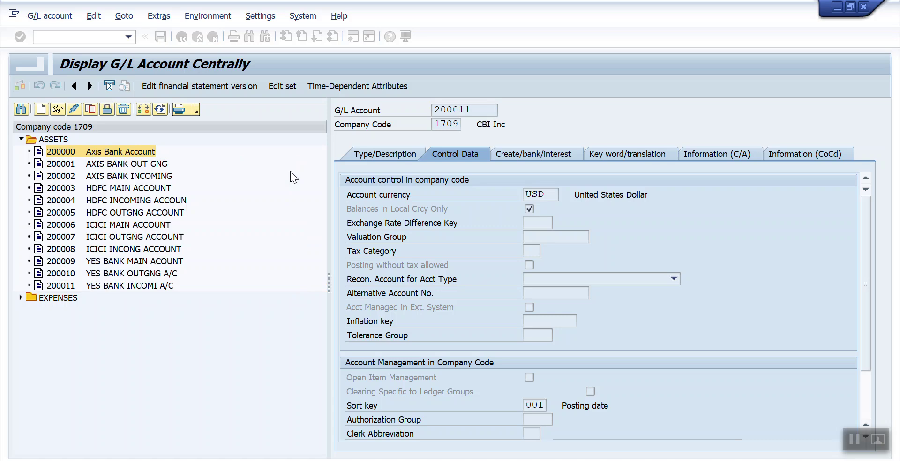
left_click(58, 110)
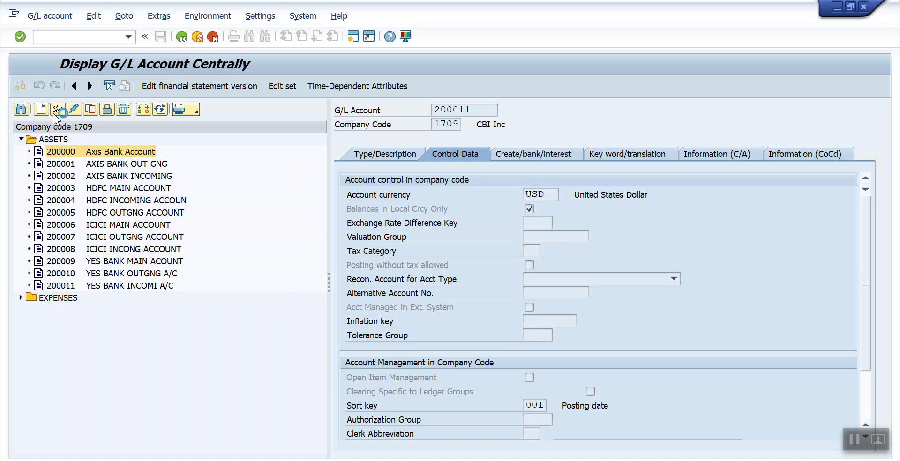
left_click(529, 155)
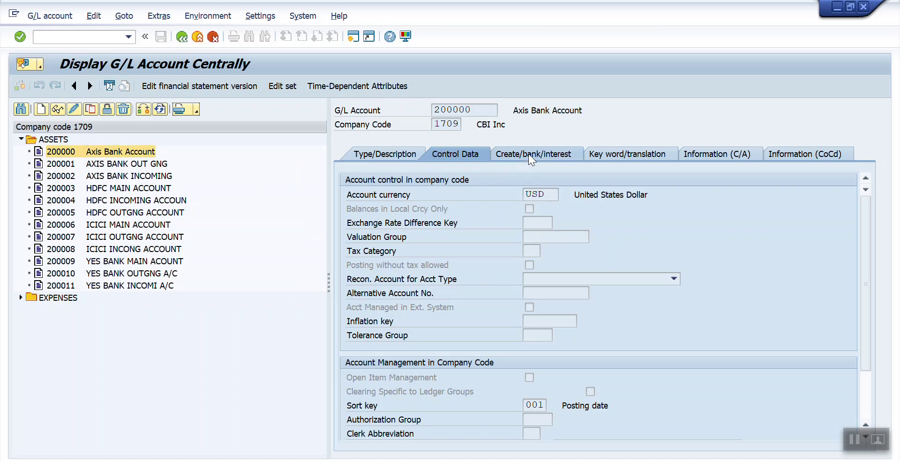